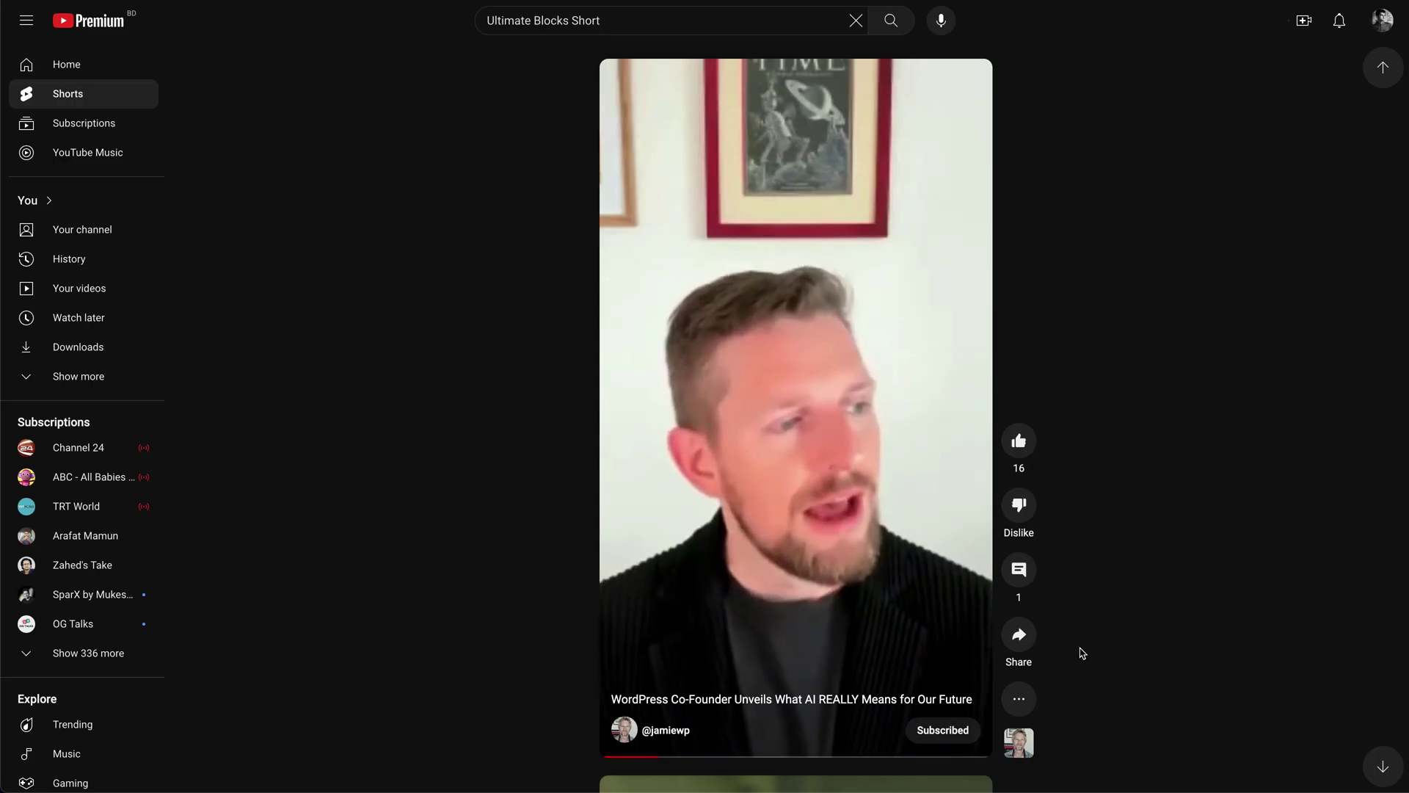
- Copy the YouTube Short's link from its Share dialog
left_click(1019, 636)
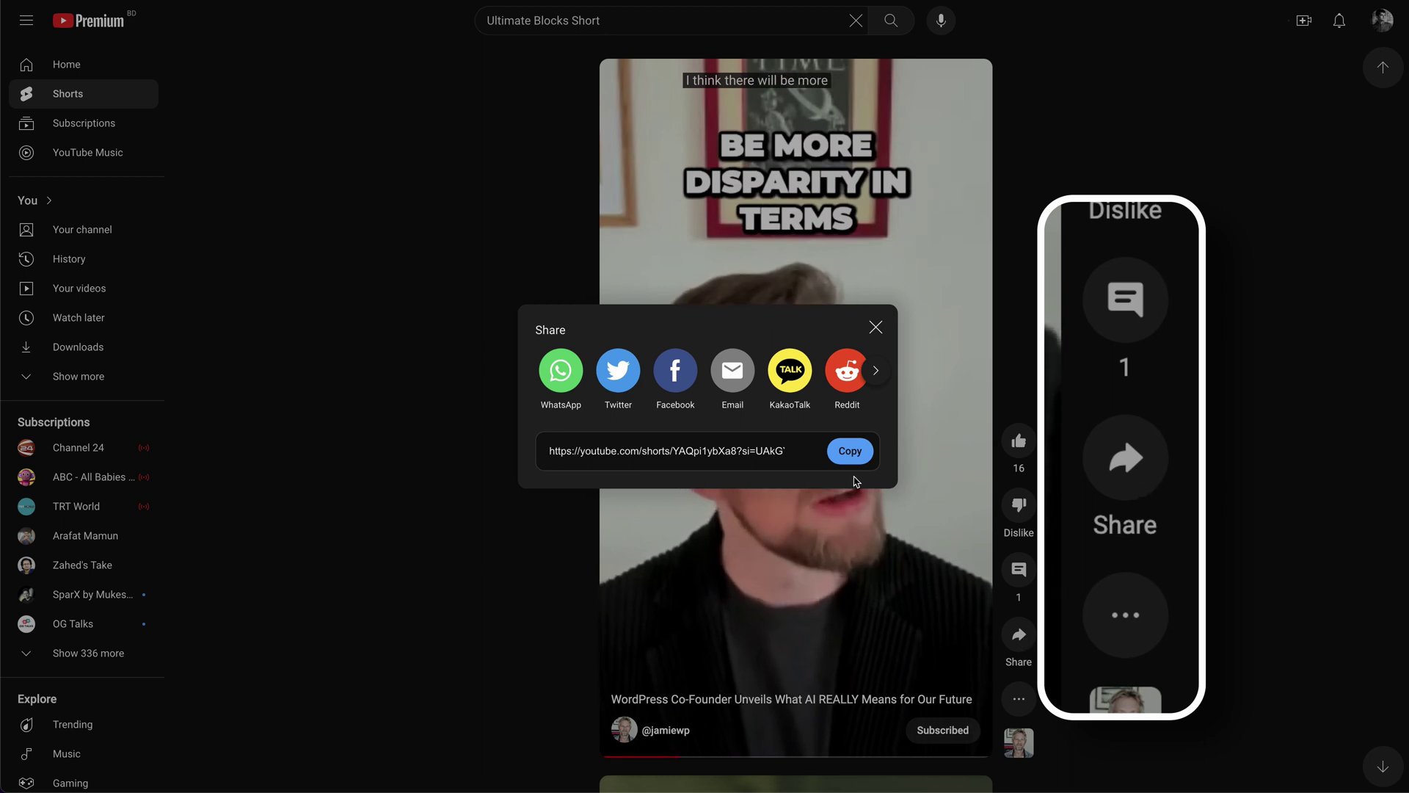
left_click(850, 450)
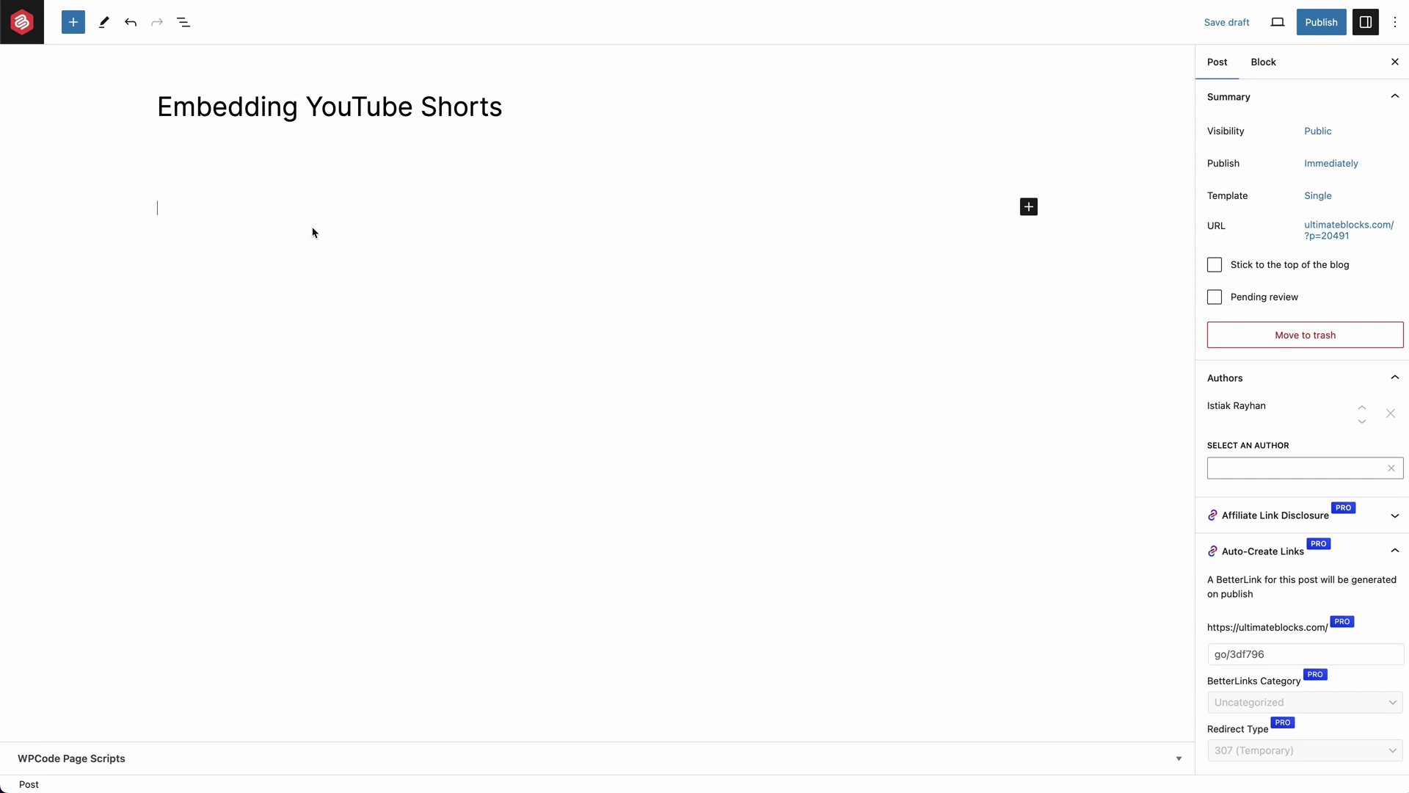
- Paste the Short's link into the empty paragraph so it becomes a YouTube embed
left_click(161, 206)
right_click(161, 206)
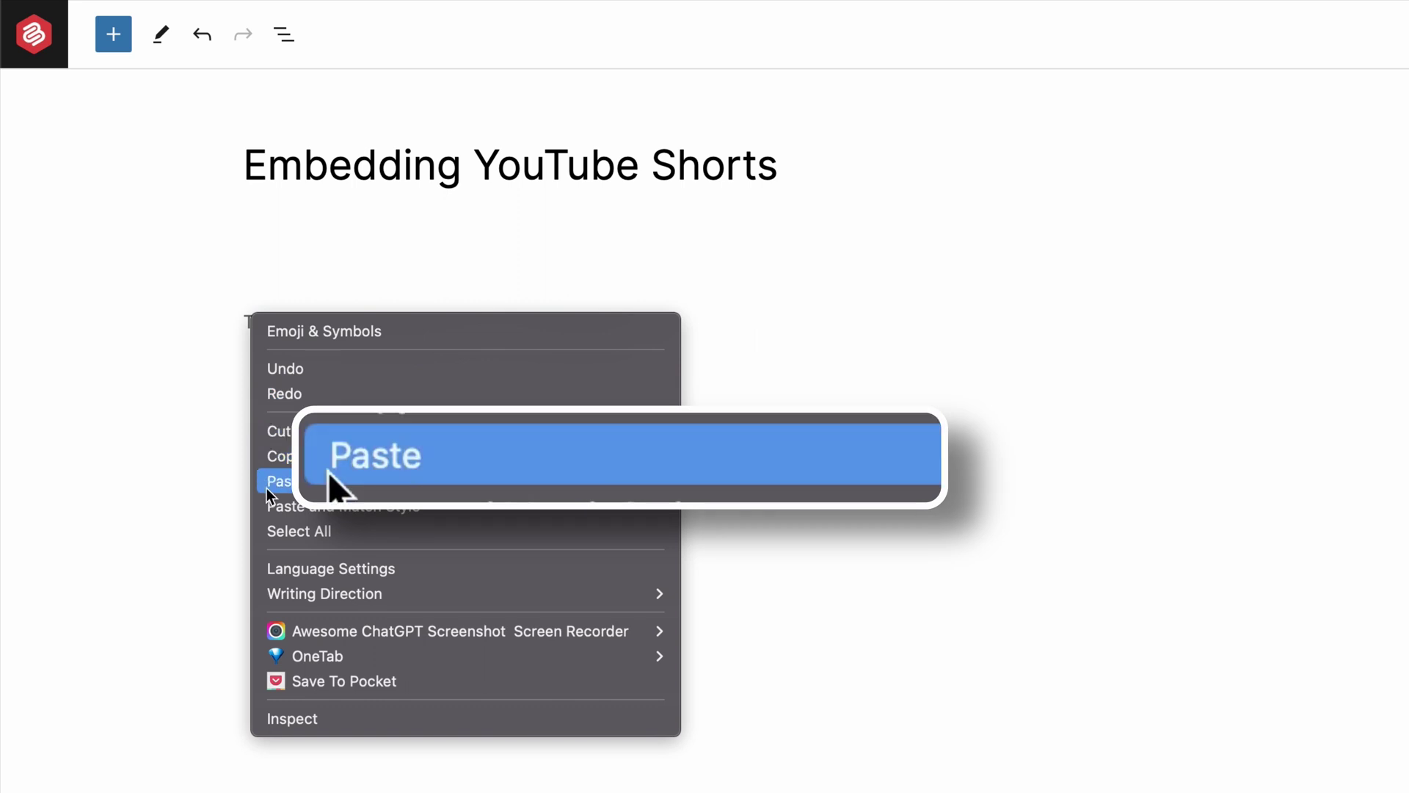
left_click(267, 488)
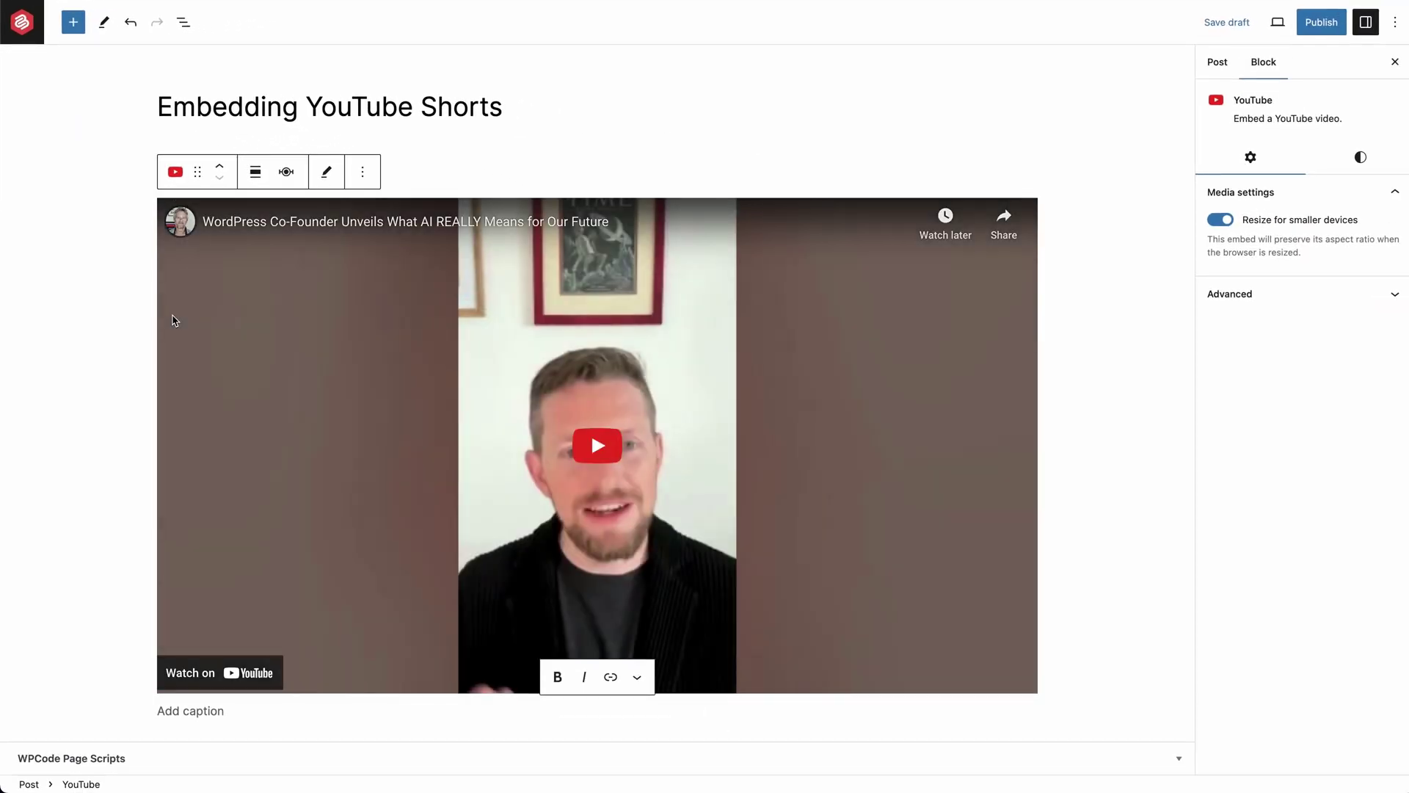
left_click(1091, 428)
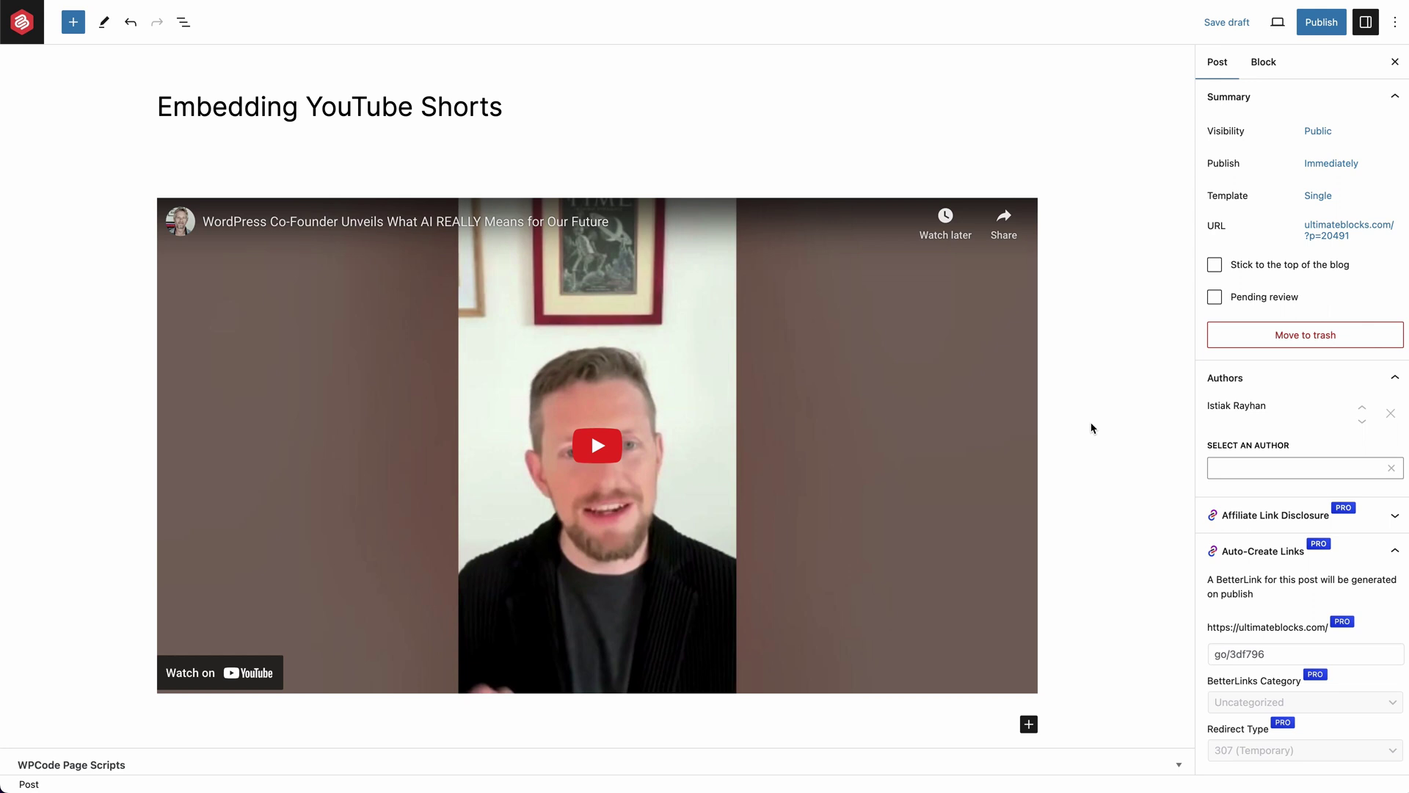
- Change the embed's Advanced CSS class from wp-embed-aspect-16-9 to 9-16
left_click(1024, 415)
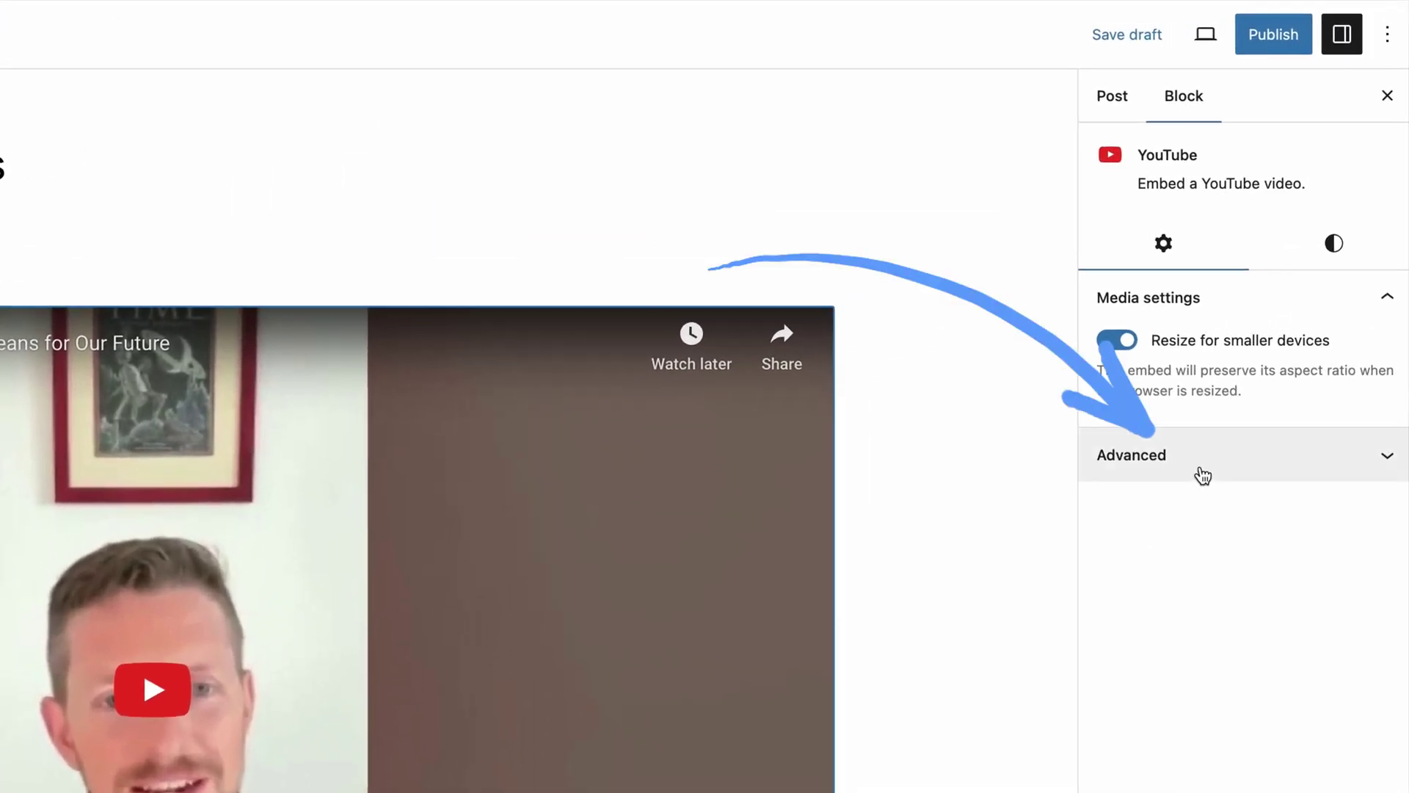
left_click(1277, 299)
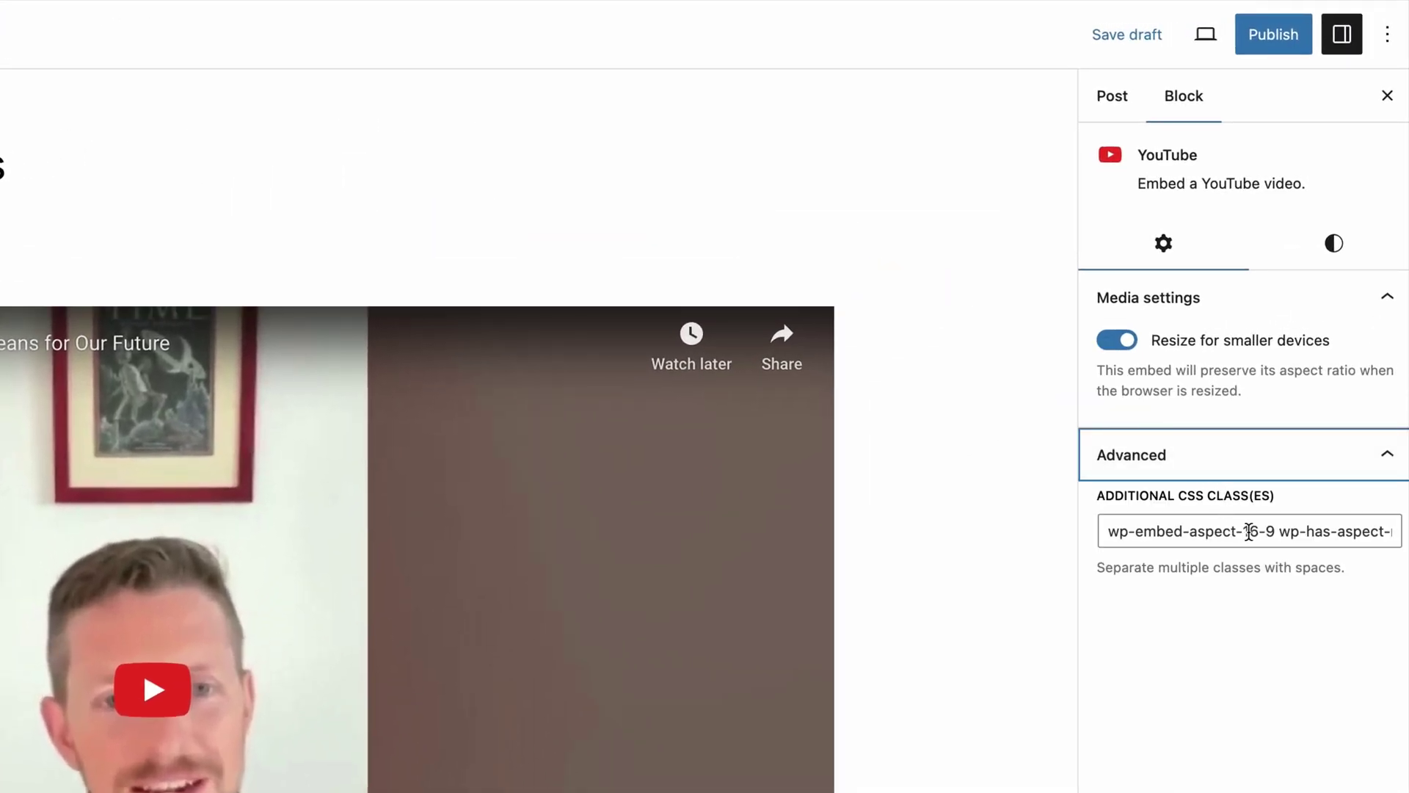
left_click_drag(1245, 531, 1273, 532)
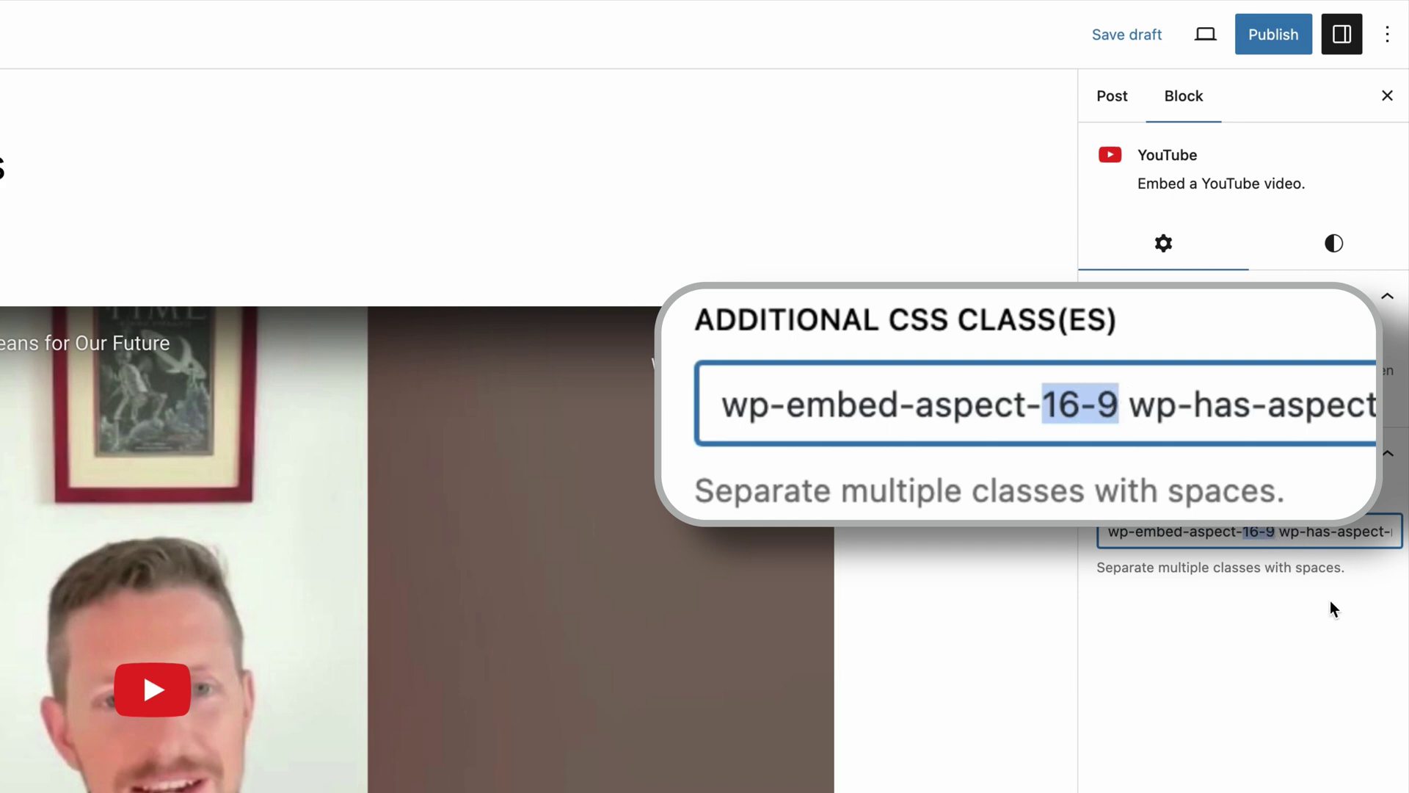
type("9-1")
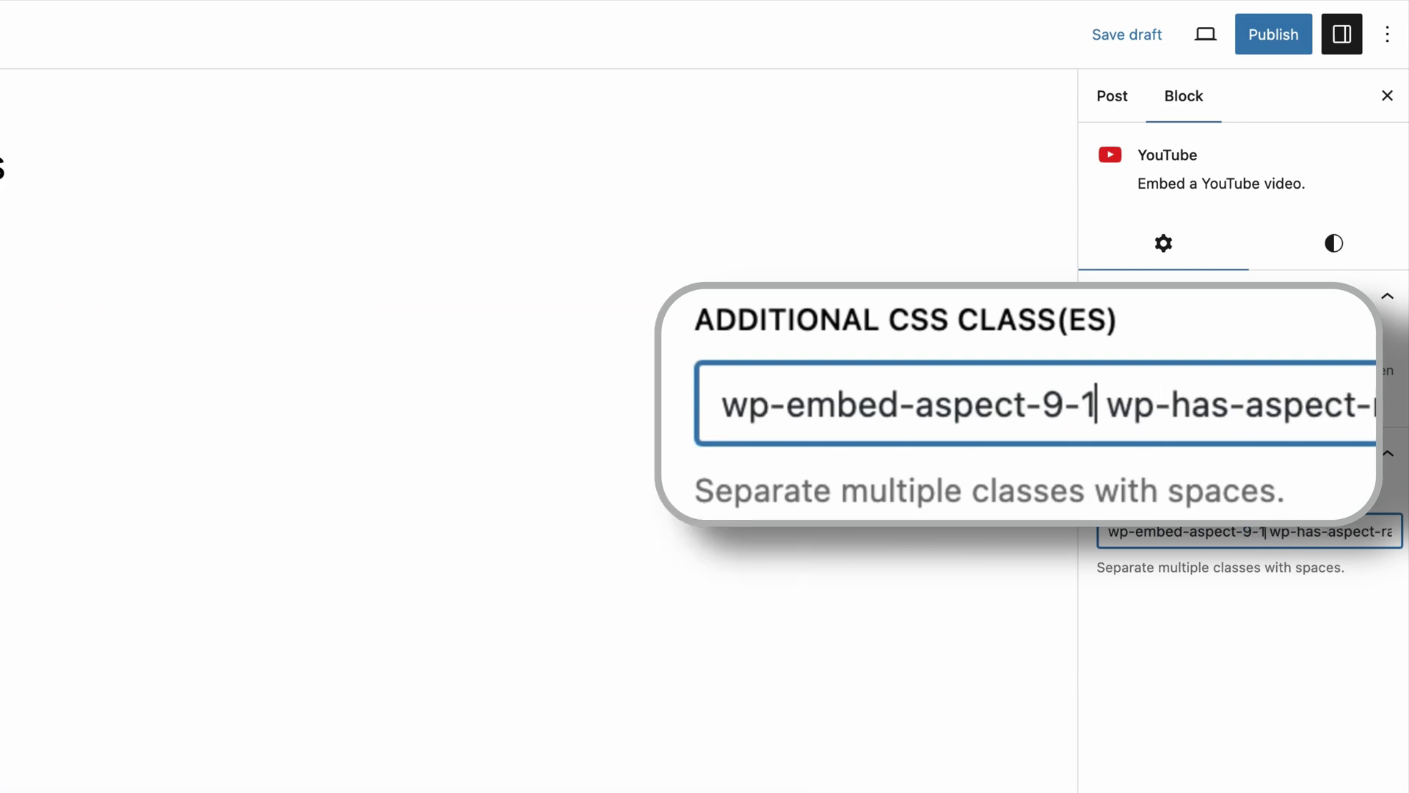
type("6")
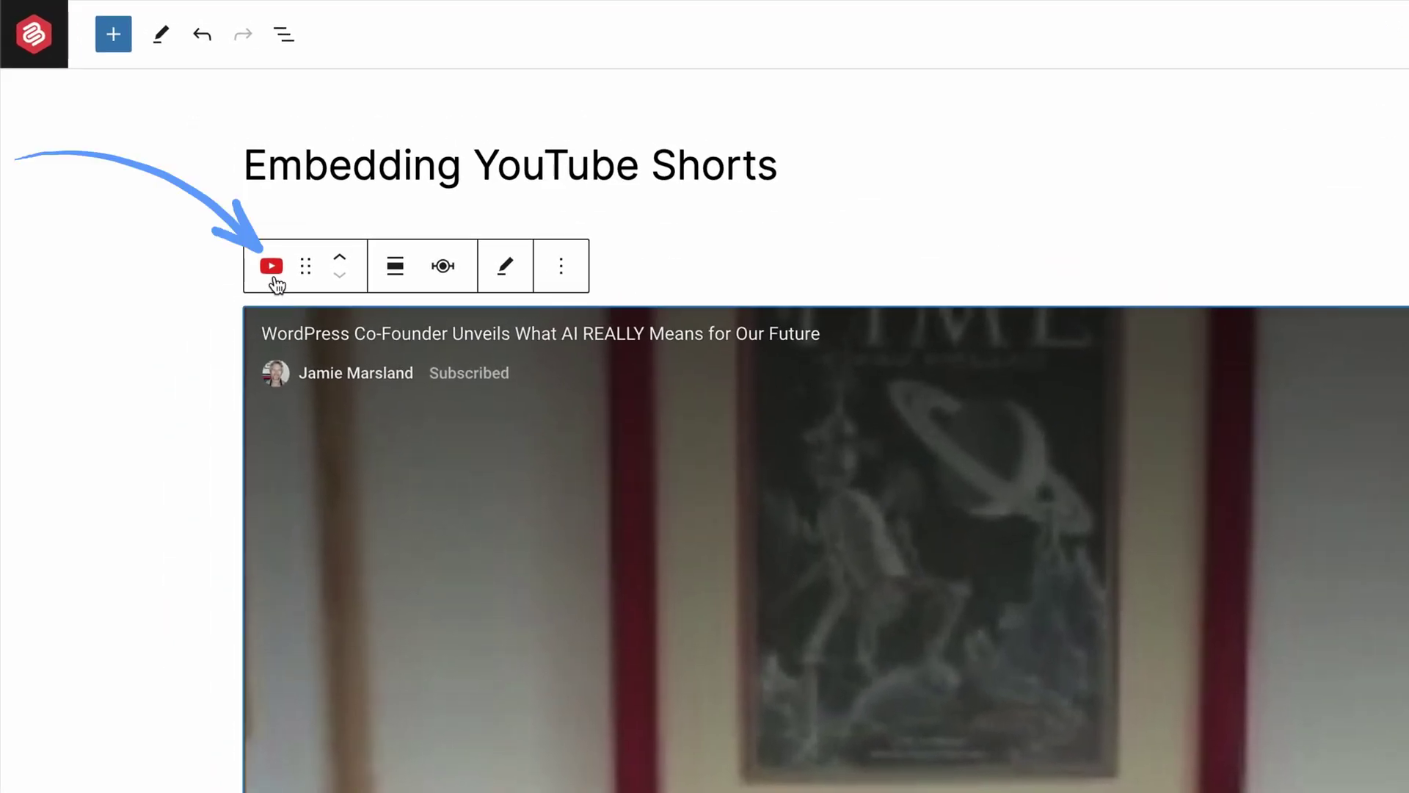
- Bring up the YouTube block's transform options to convert it into a Group
left_click(272, 267)
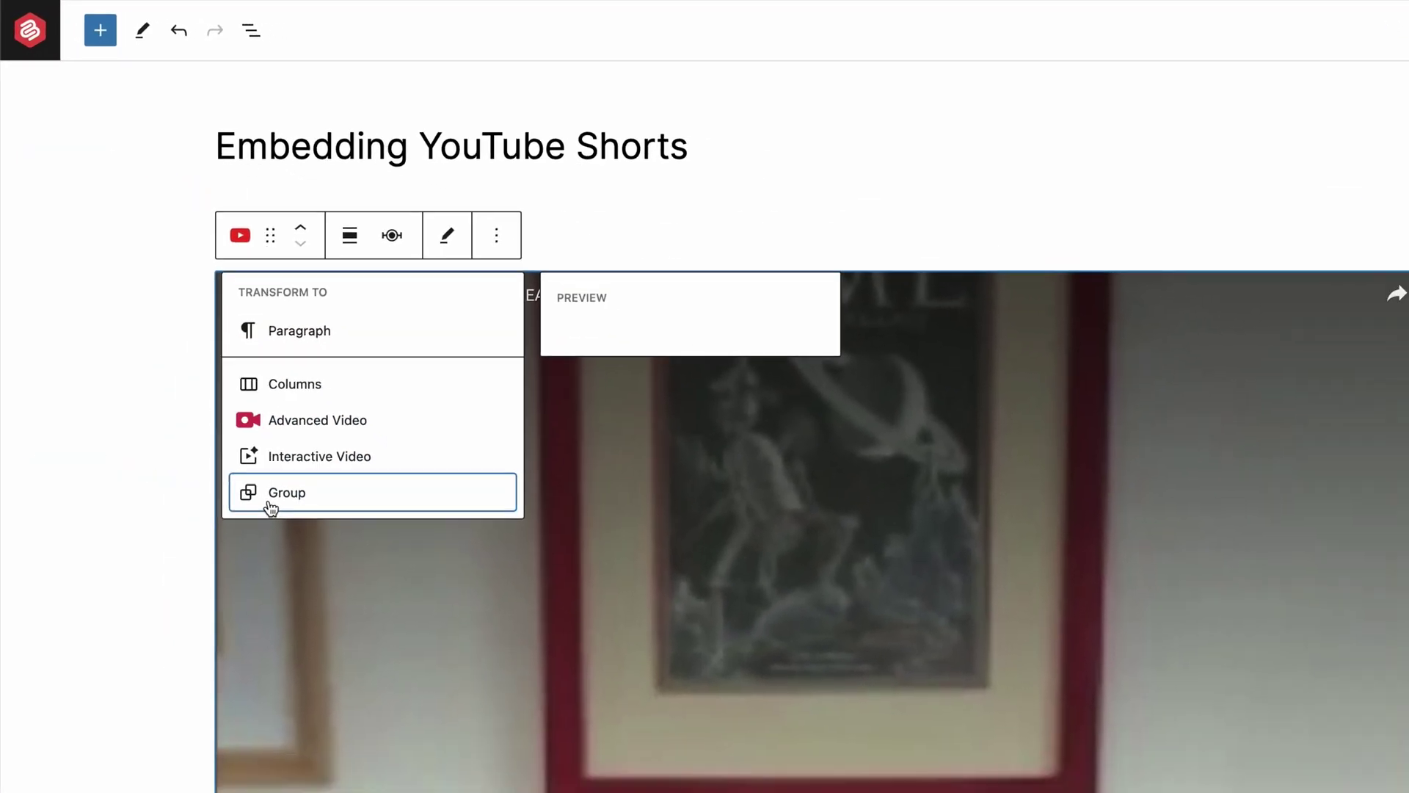
- Wrap the embed in a Group and set its content width to 400 px
left_click(325, 556)
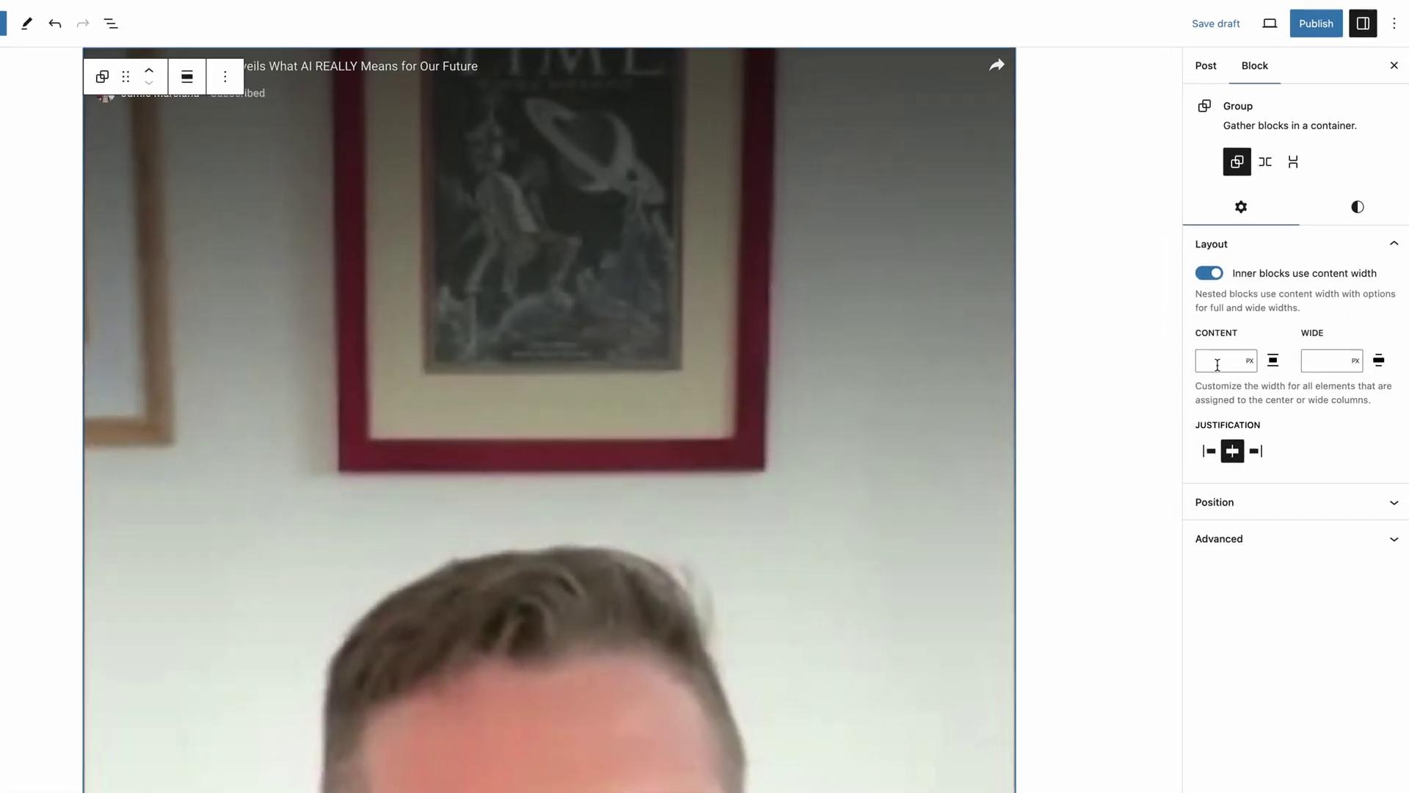
left_click(1227, 340)
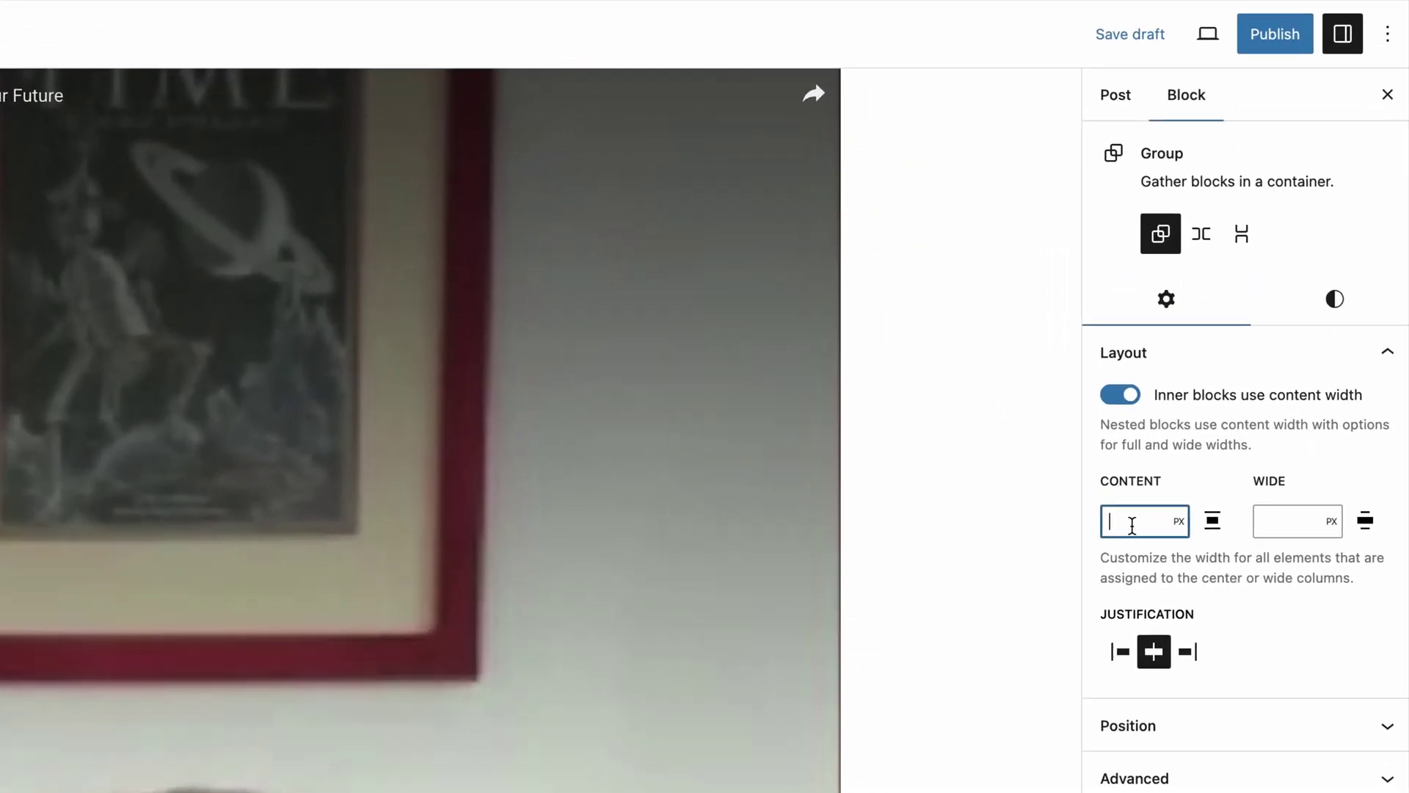
type("400")
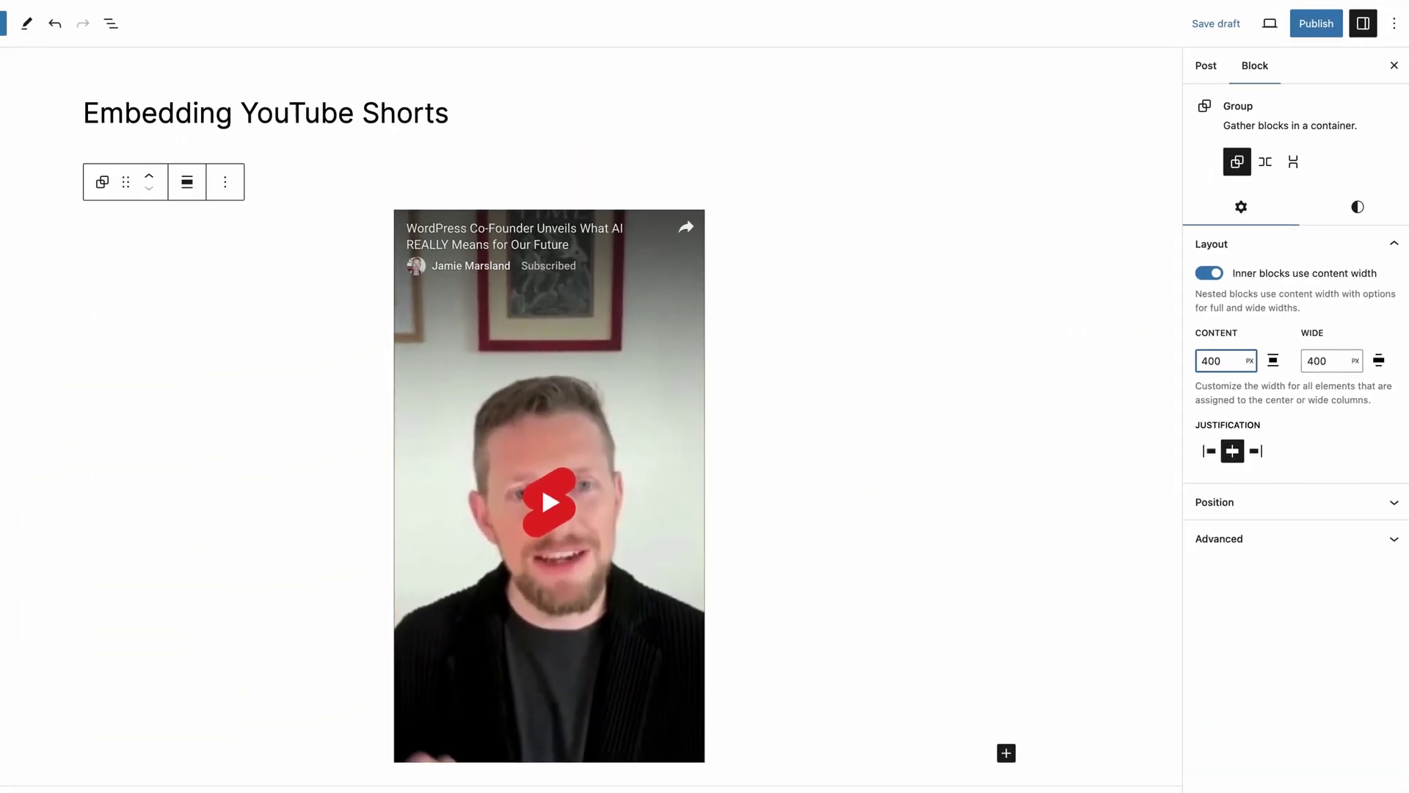